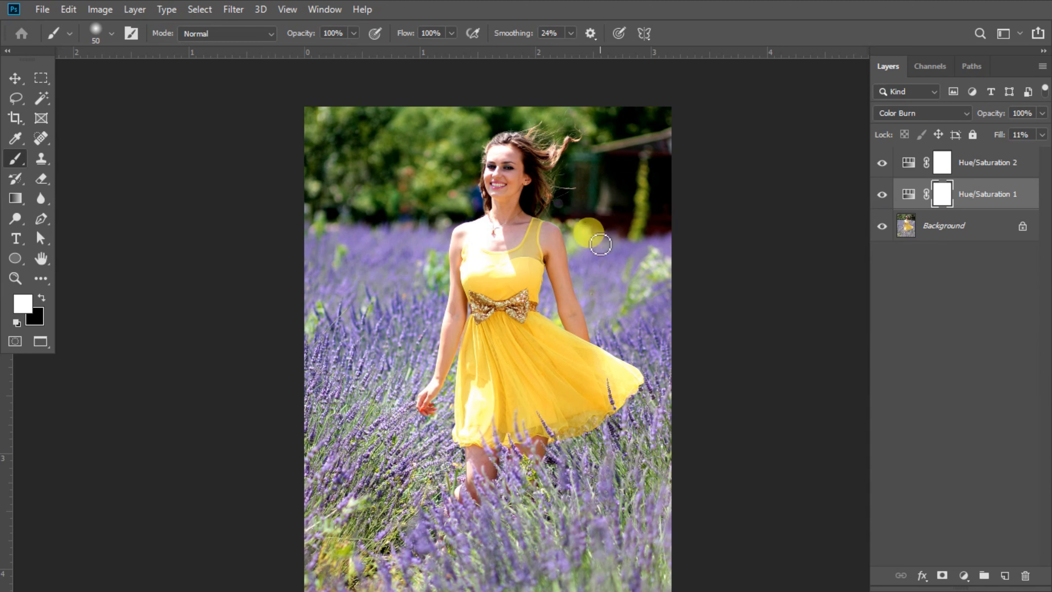
Preview the original photo without its adjustments, and delete both existing Hue/Saturation layers.
left_click(883, 227, "alt")
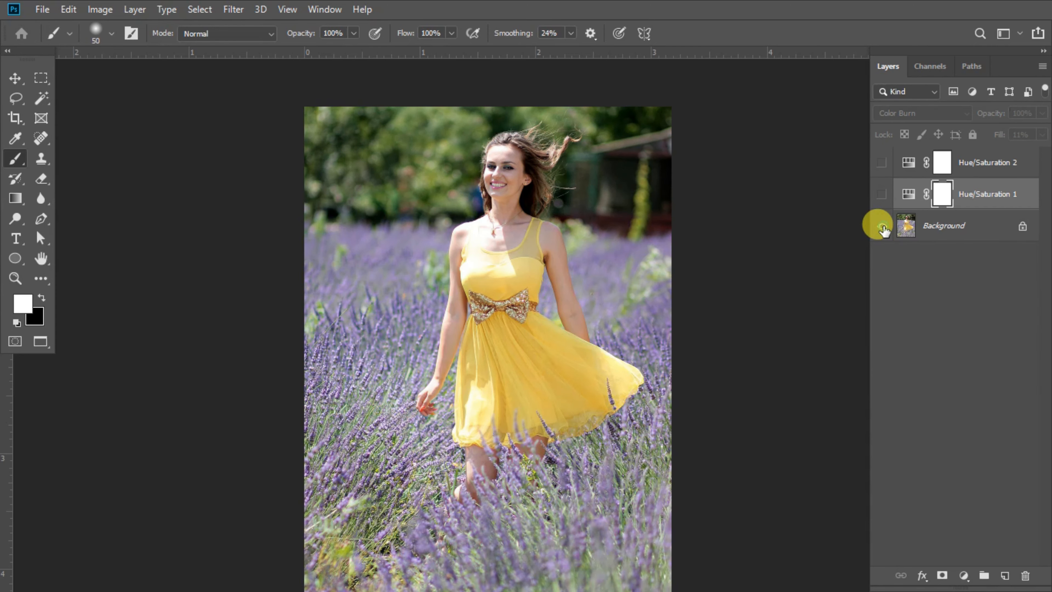
left_click(882, 227, "alt")
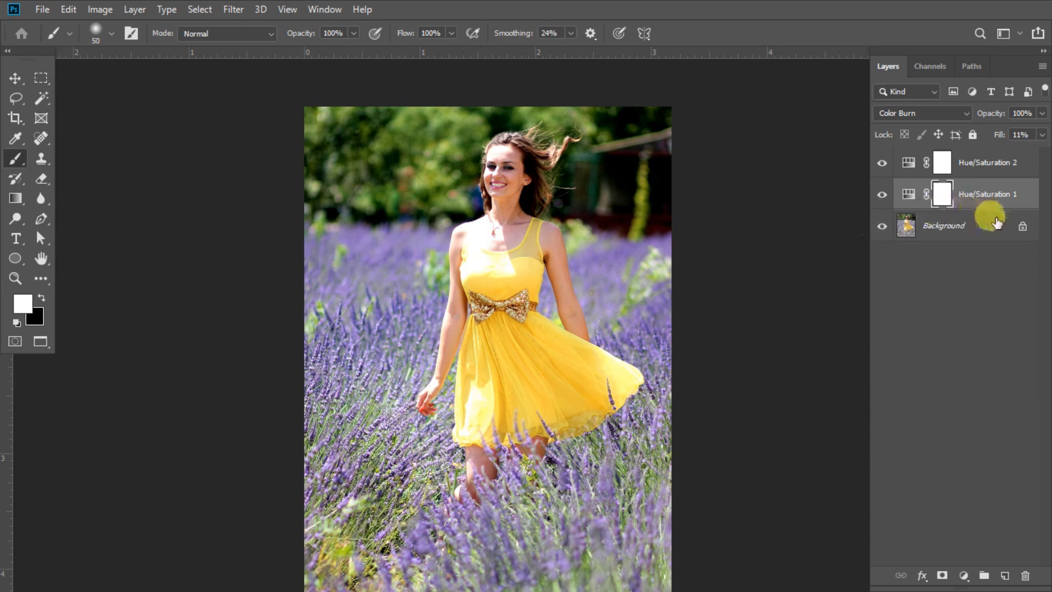
left_click(1007, 164)
key("x")
left_click_drag(1007, 163, 1025, 571)
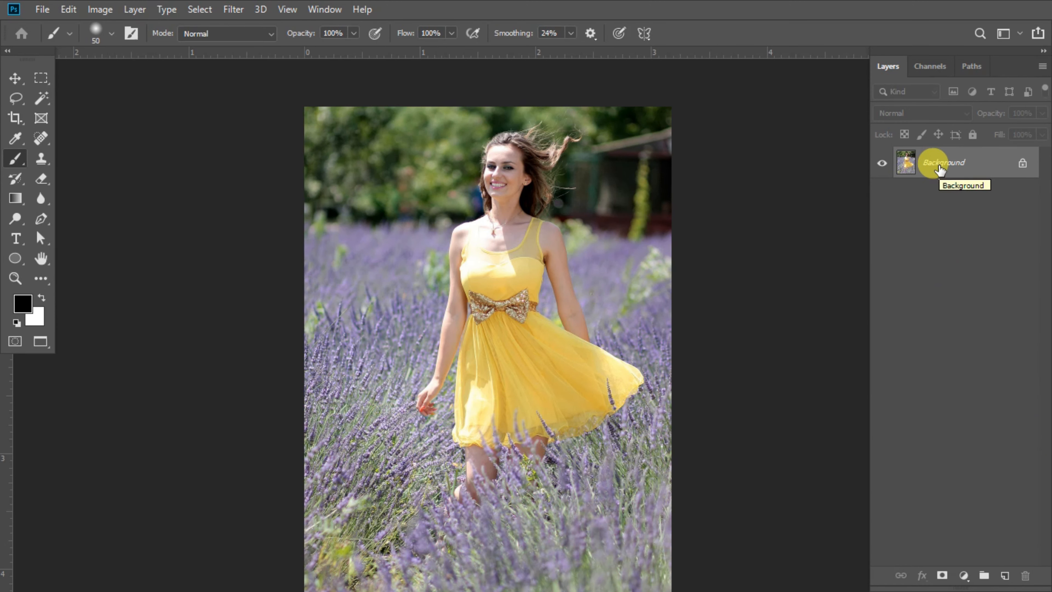
Add a Hue/Saturation adjustment layer above the Background layer with its default settings.
left_click(963, 575)
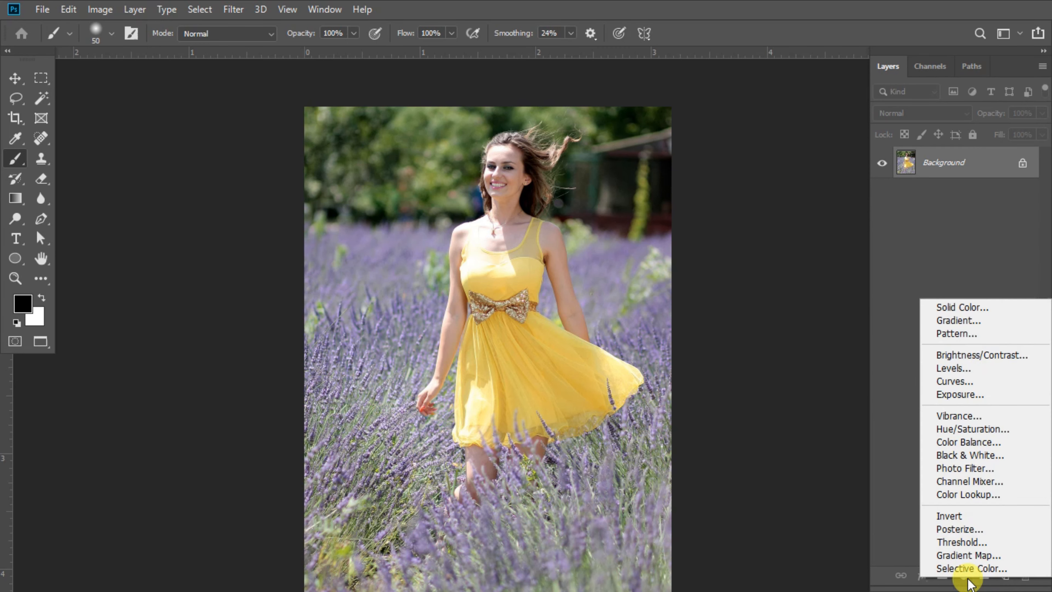
left_click(971, 429)
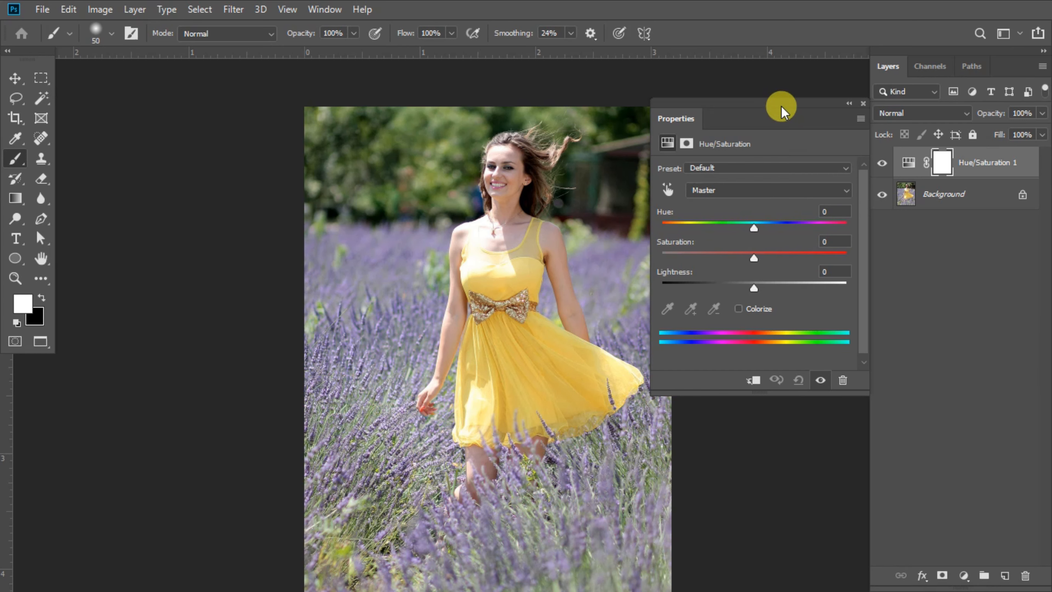
left_click_drag(782, 106, 762, 128)
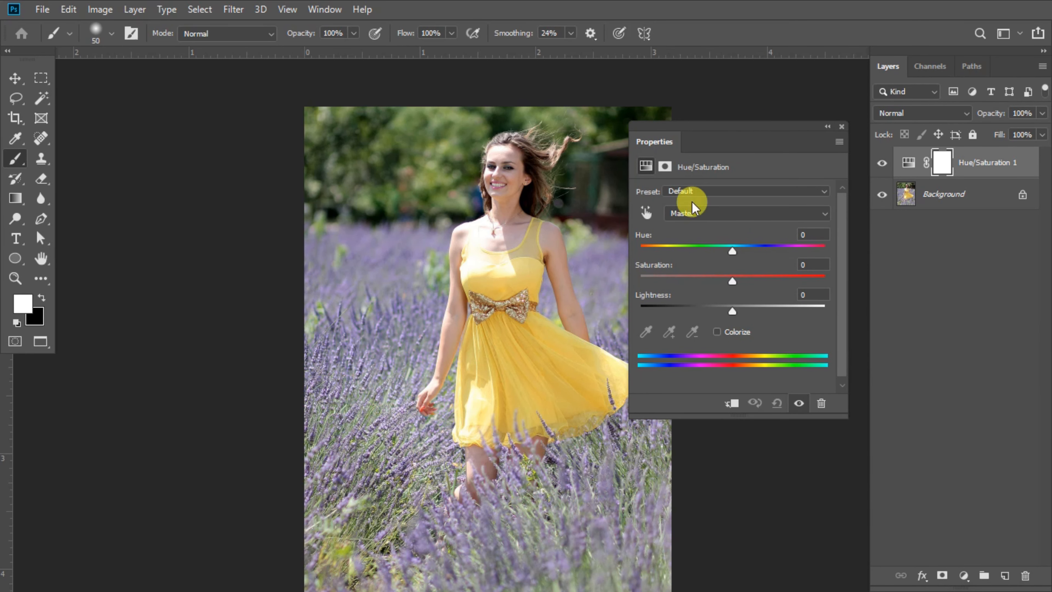
left_click(841, 126)
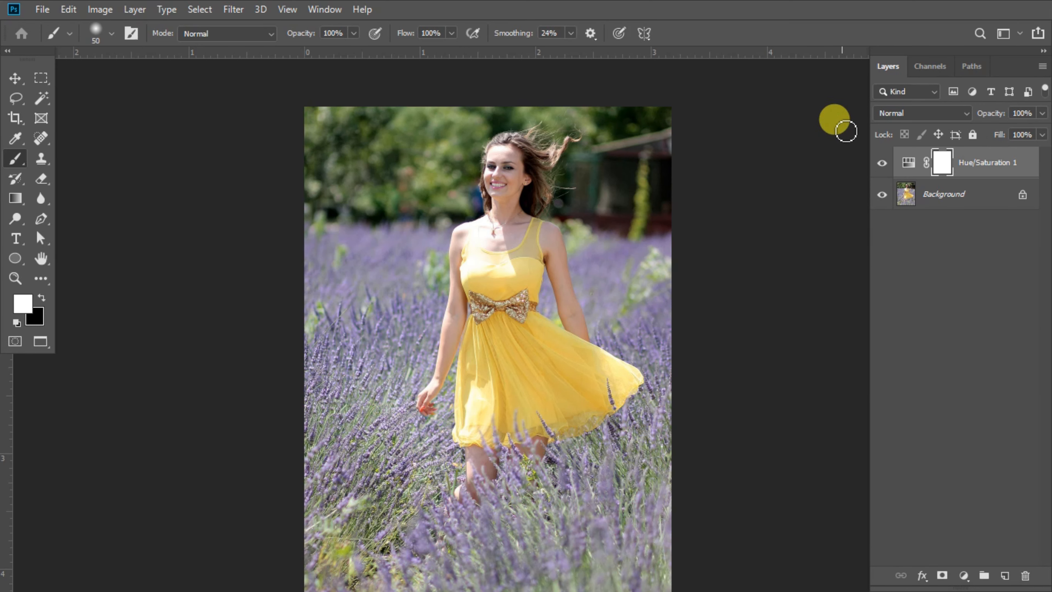
Set the Hue/Saturation layer's blend mode to Color Burn and its fill to 14%.
left_click(962, 112)
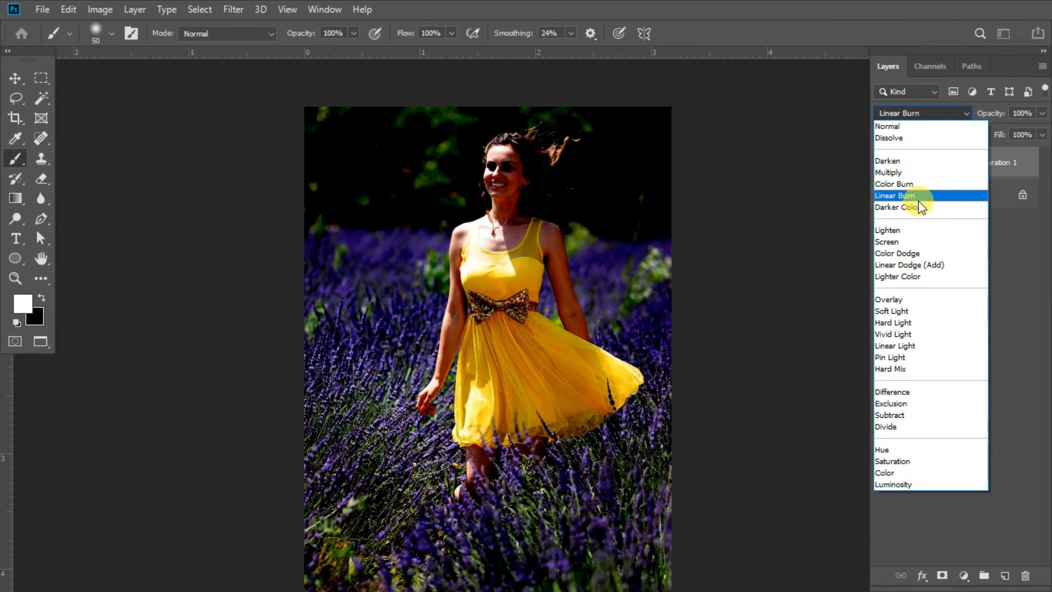
left_click(911, 189)
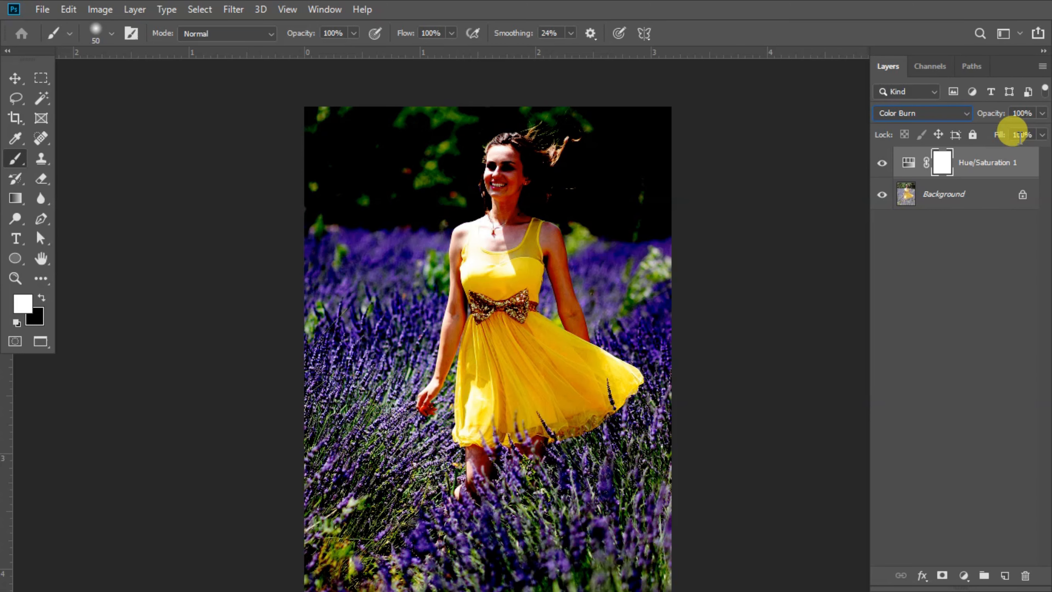
left_click(1041, 135)
left_click_drag(1040, 152, 979, 161)
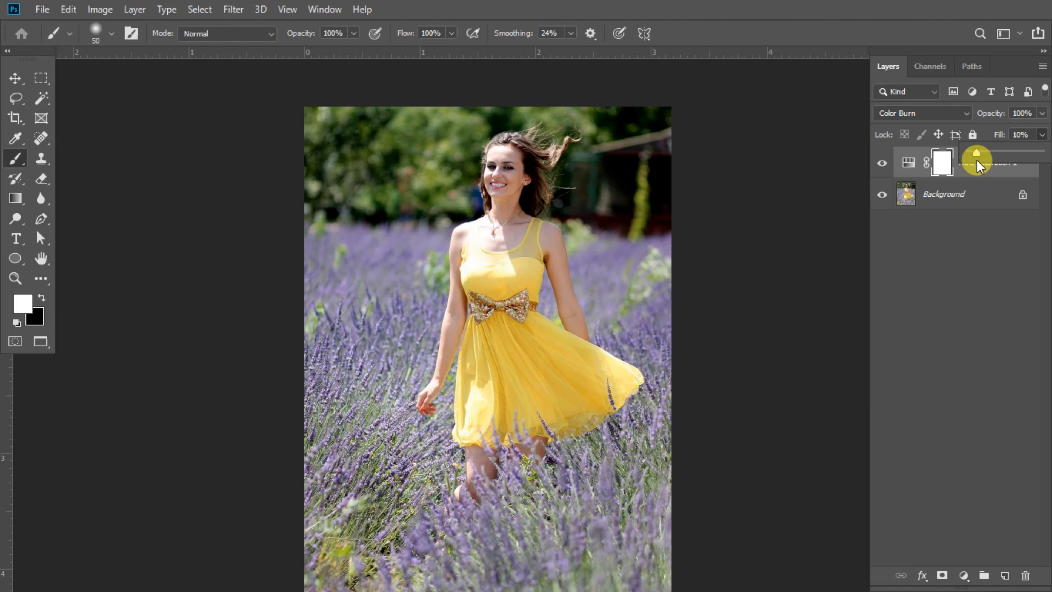
left_click_drag(982, 161, 977, 164)
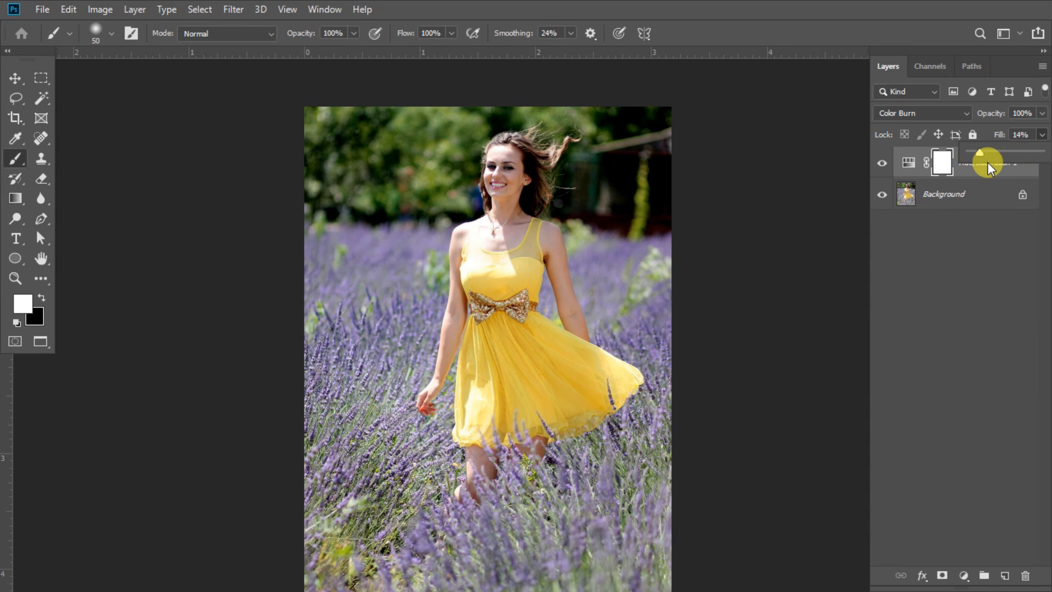
left_click(968, 174)
key("x")
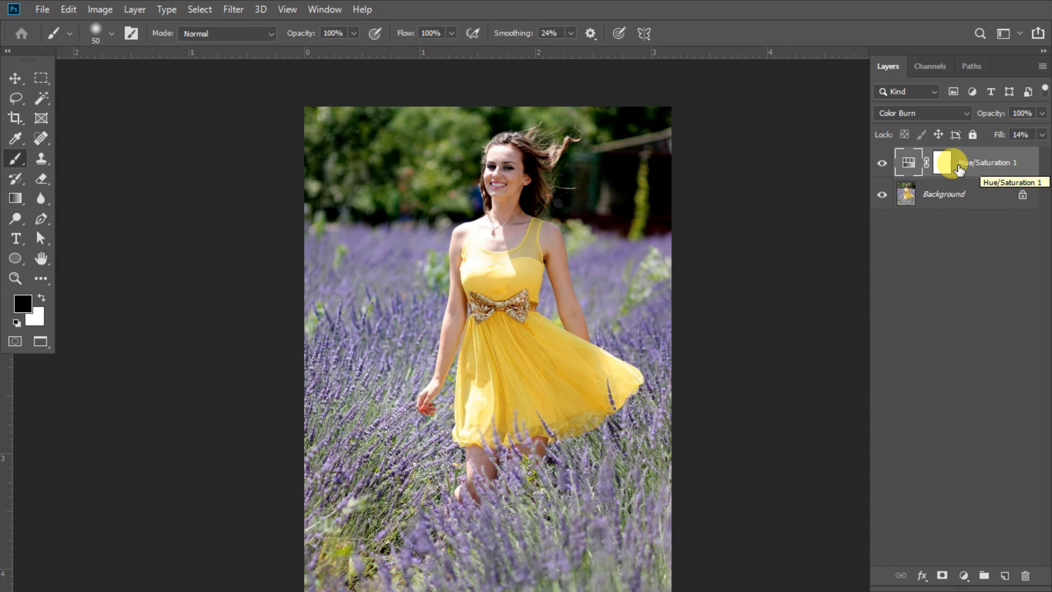
Add a second Hue/Saturation adjustment layer with default settings above the Color Burn layer.
left_click(964, 576)
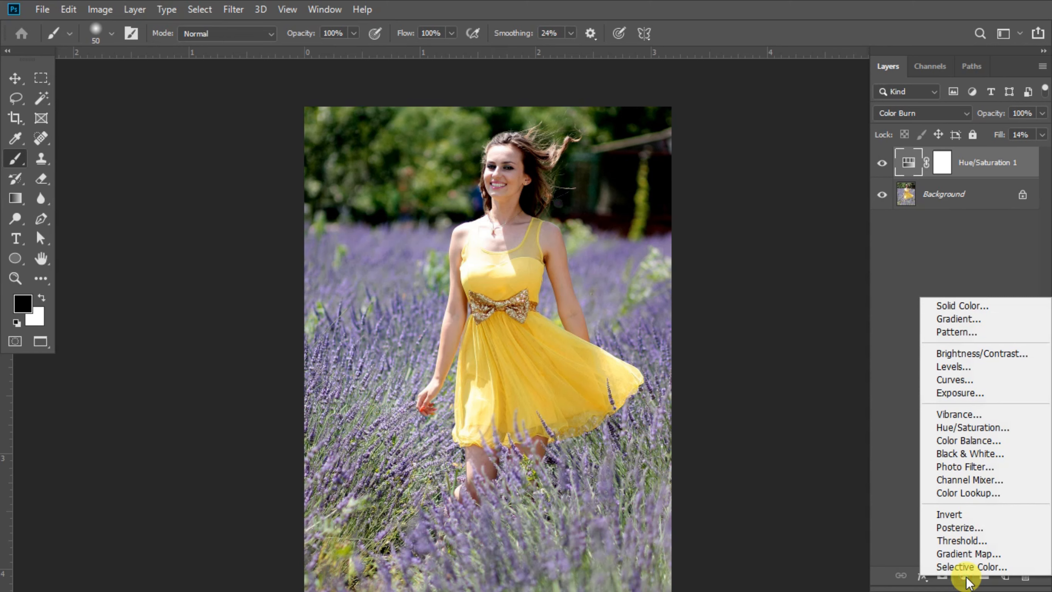
left_click(976, 427)
key("x")
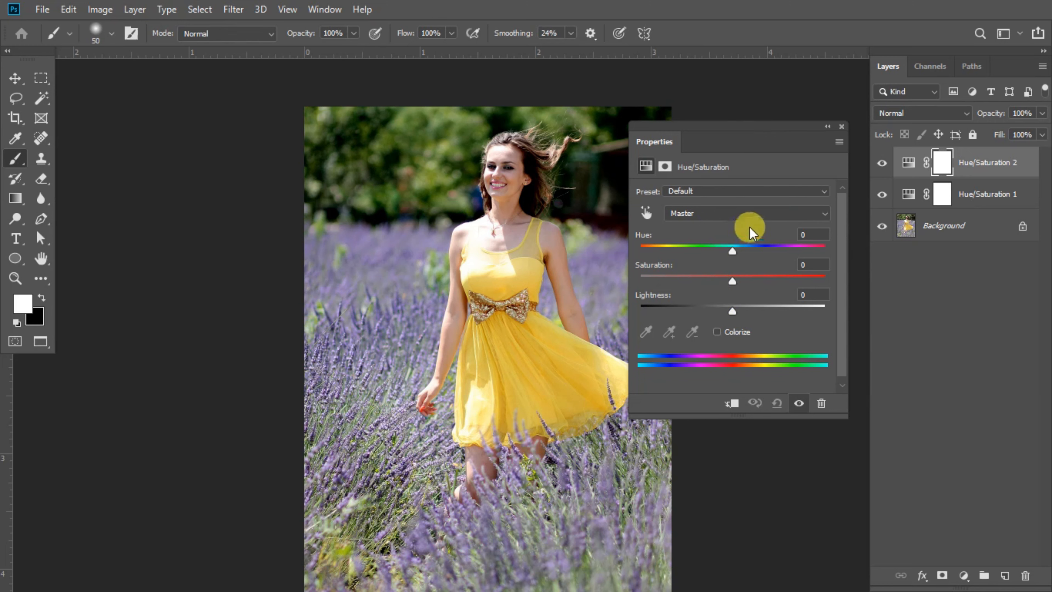
left_click(842, 127)
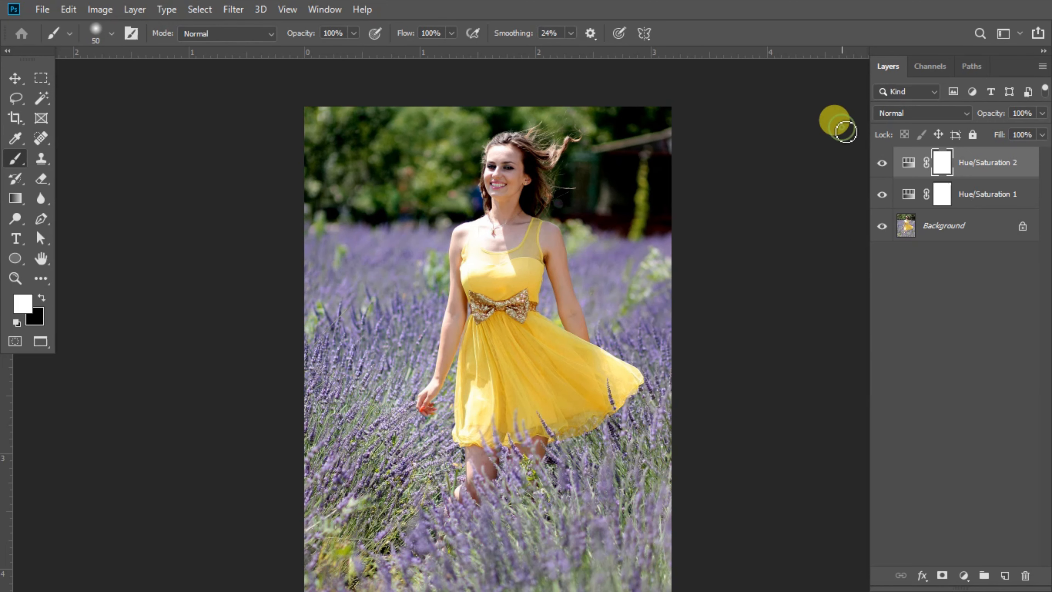
Set the upper Hue/Saturation layer's blend mode to Color Dodge and its fill to 13%.
left_click(967, 113)
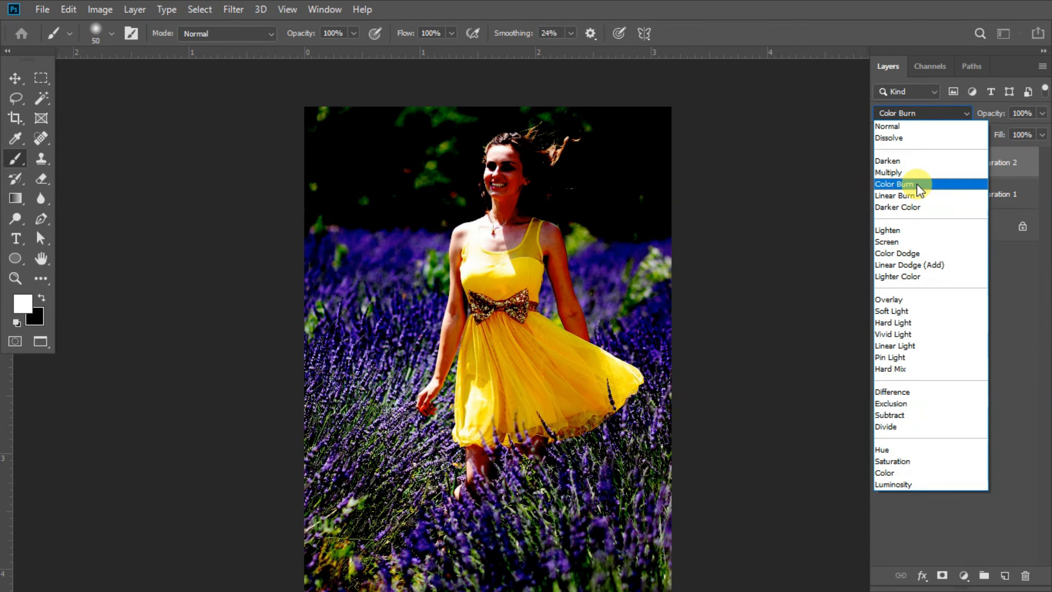
left_click(918, 254)
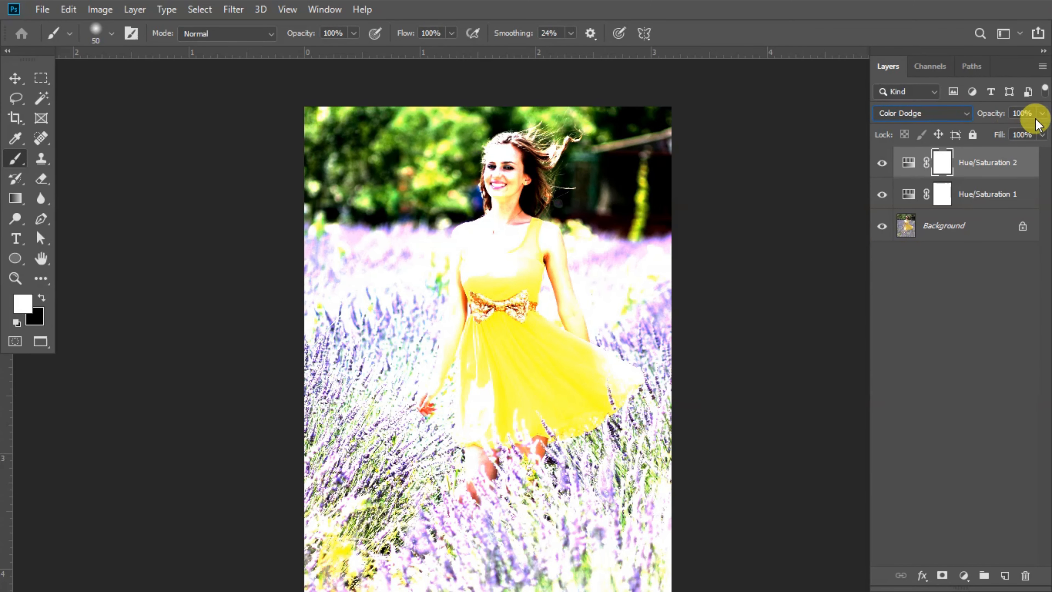
left_click(1042, 135)
mouse_move(1038, 154)
left_mouse_down()
mouse_move(984, 160)
mouse_move(993, 161)
left_mouse_up()
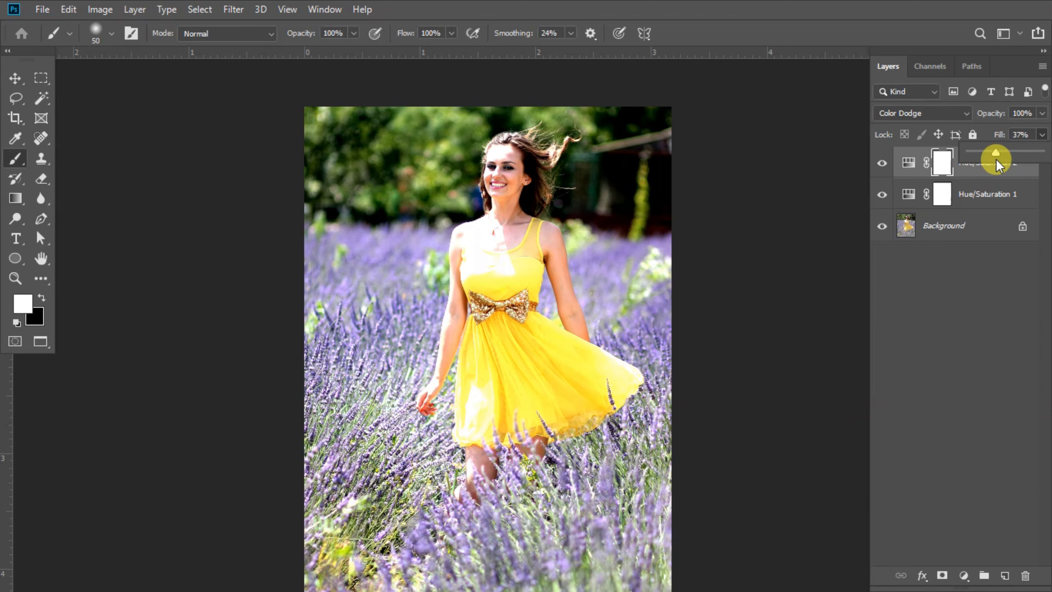
left_click_drag(993, 160, 983, 159)
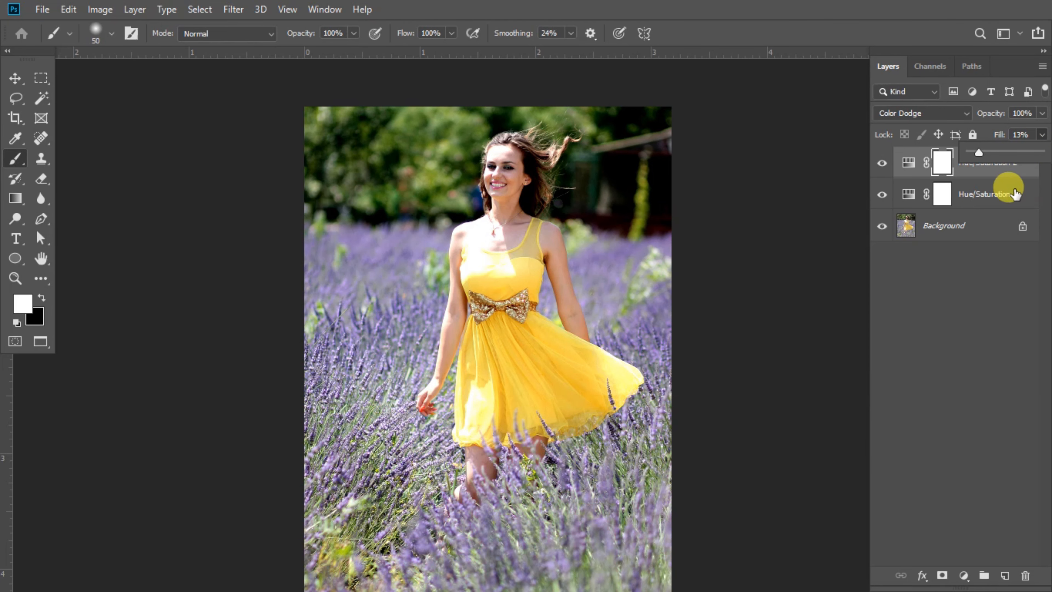
Raise the saturation of the Color Burn layer, Hue/Saturation 1, to +71.
left_click(995, 194)
left_click(979, 197)
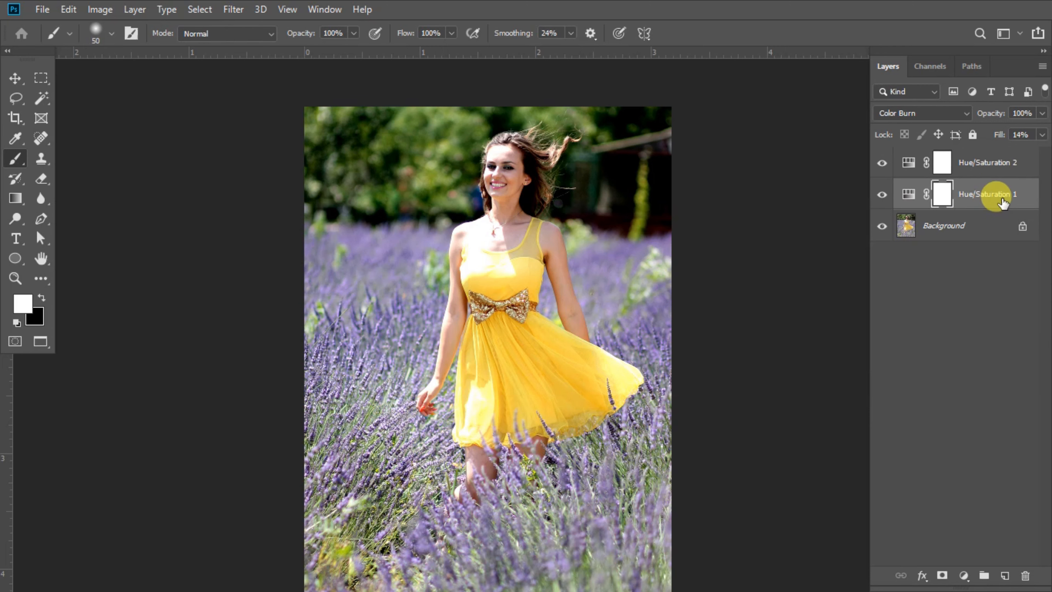
left_click(906, 198)
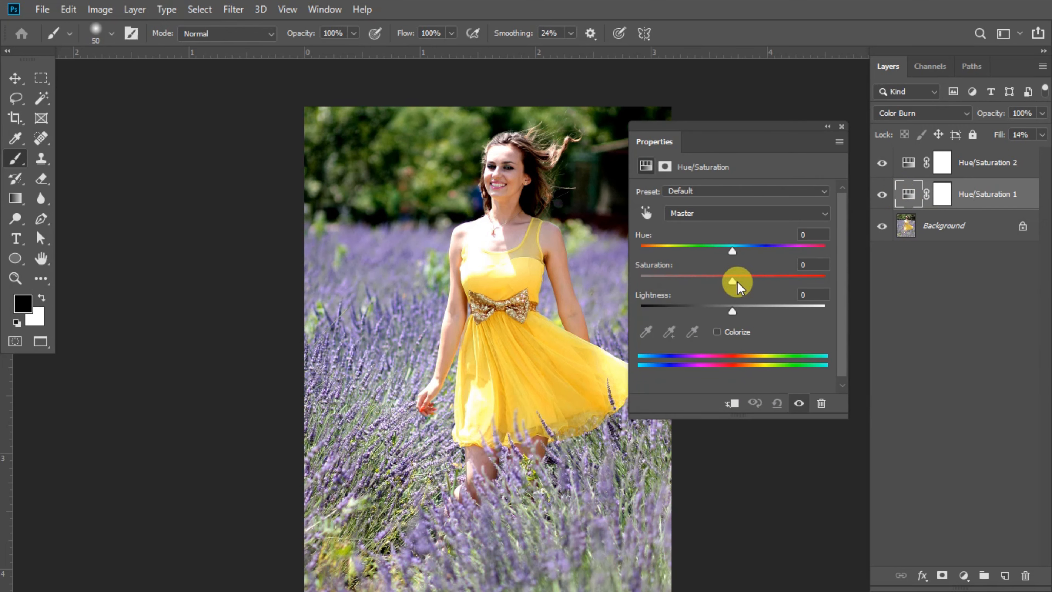
left_click_drag(734, 281, 798, 278)
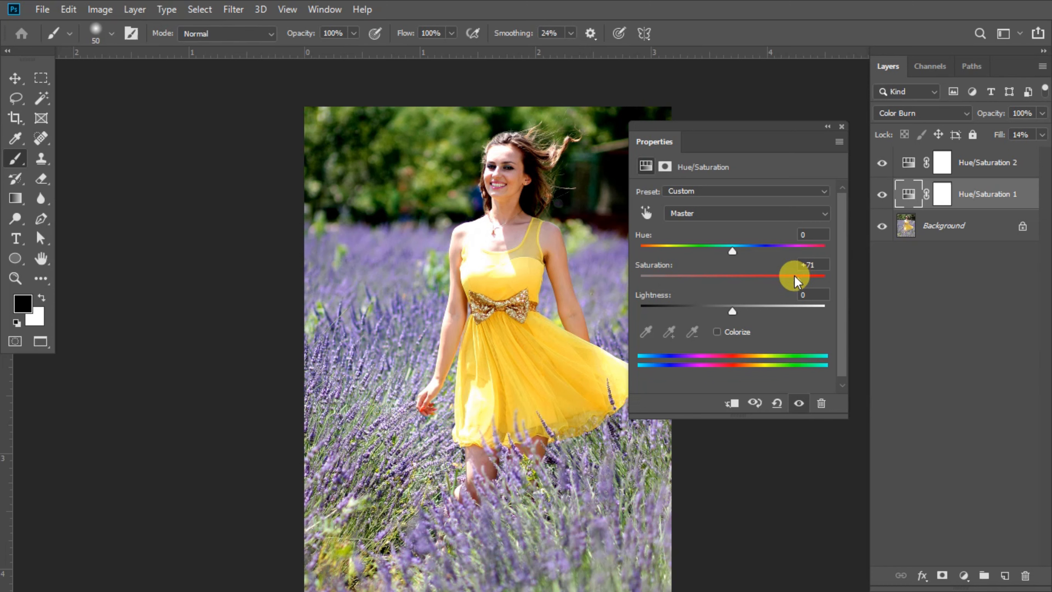
Raise the saturation of the Color Dodge layer, Hue/Saturation 2, to +73.
left_click(908, 166)
key("x")
left_click_drag(741, 278, 800, 276)
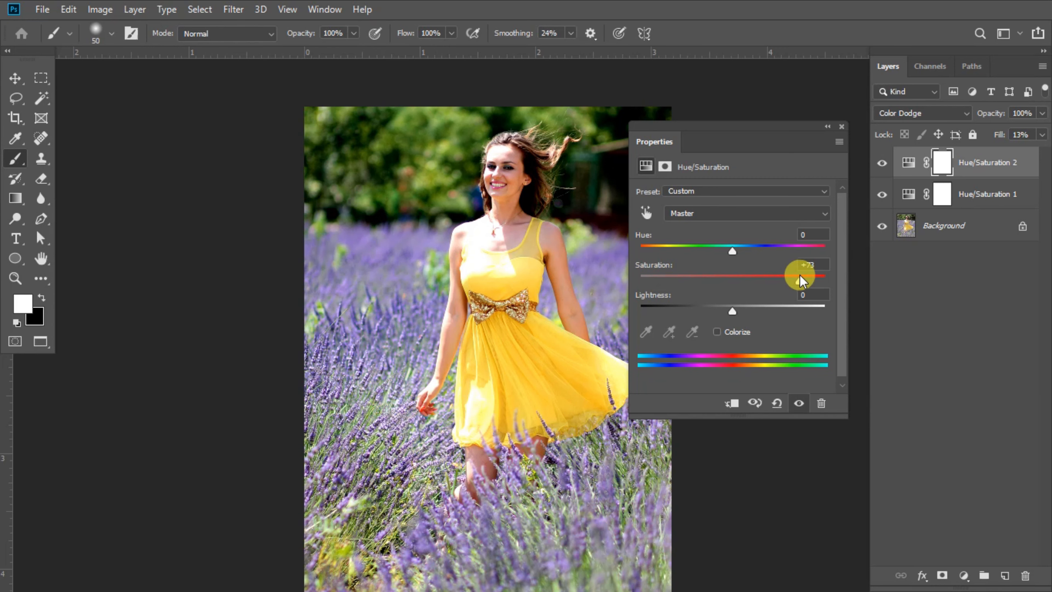
left_click(841, 127)
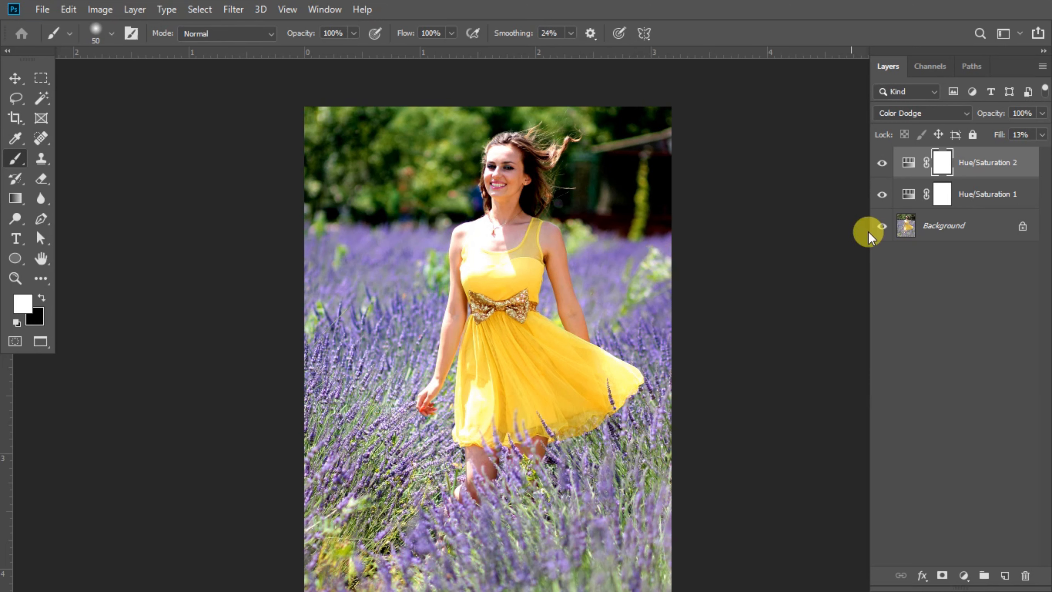
Compare the photo before and after by repeatedly hiding and showing every layer except the Background.
left_click(882, 226, "alt")
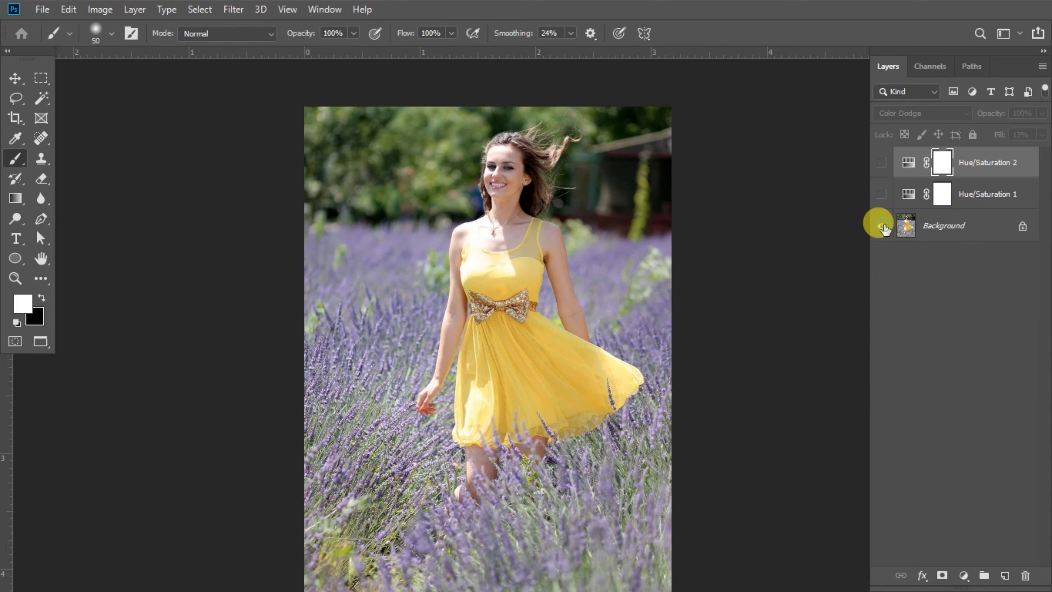
left_click(882, 227, "alt")
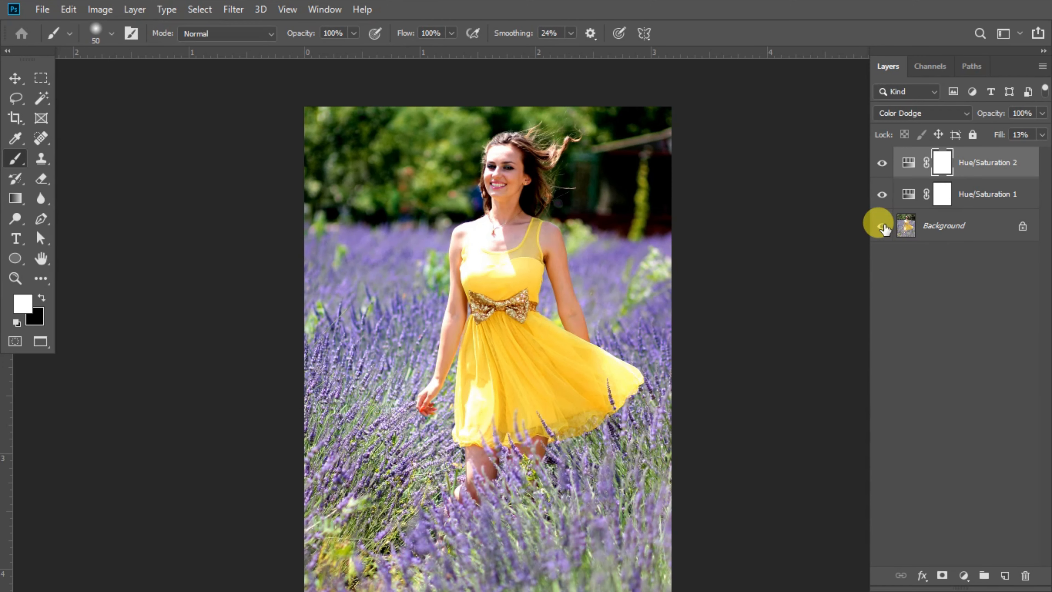
left_click(882, 226, "alt")
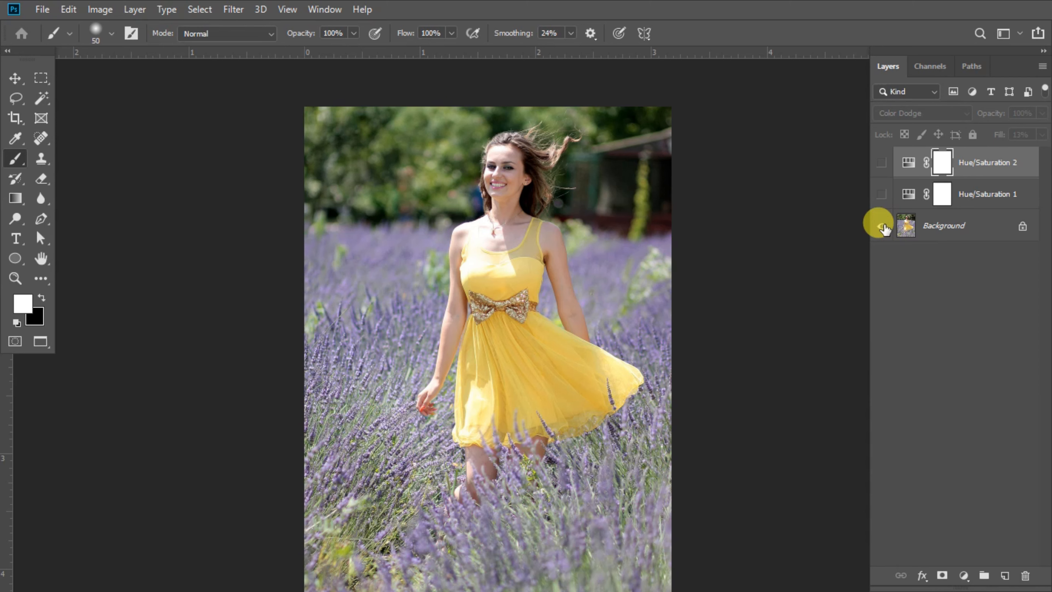
left_click(882, 226, "alt")
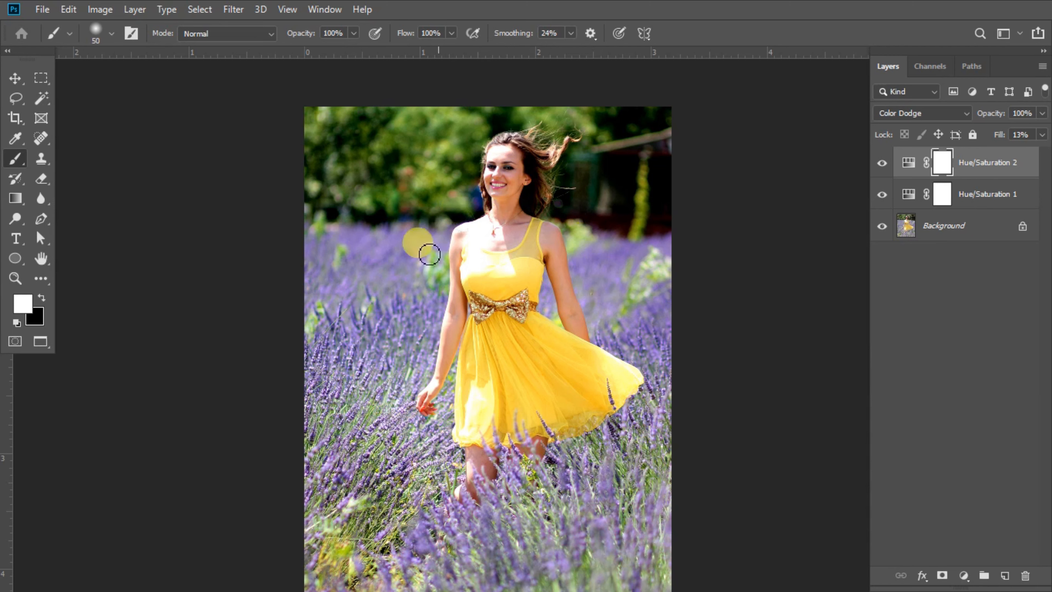
left_click(881, 227, "alt")
left_click(881, 227, "alt")
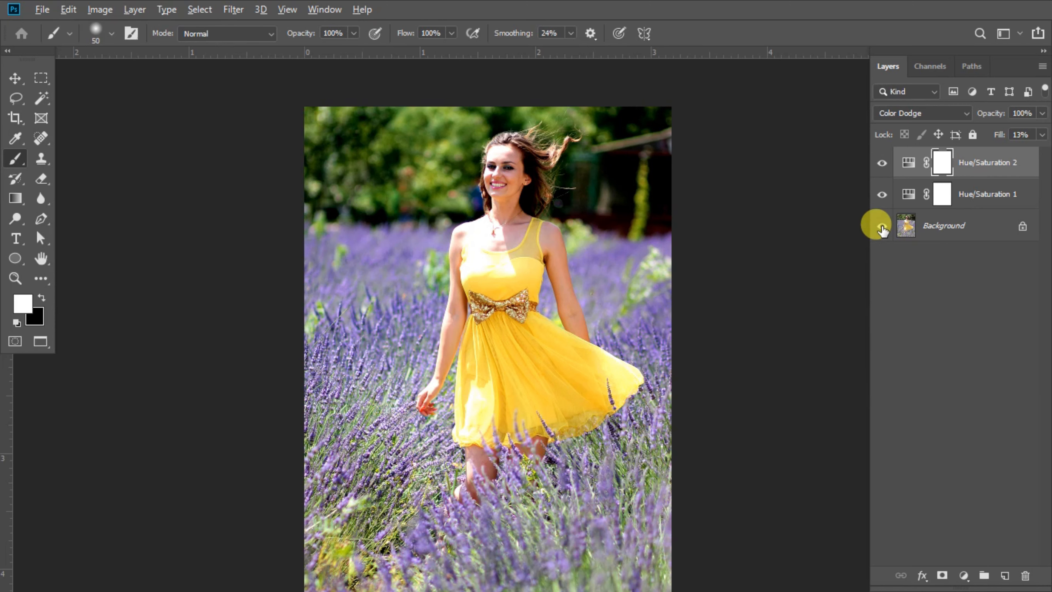
left_click(882, 227, "alt")
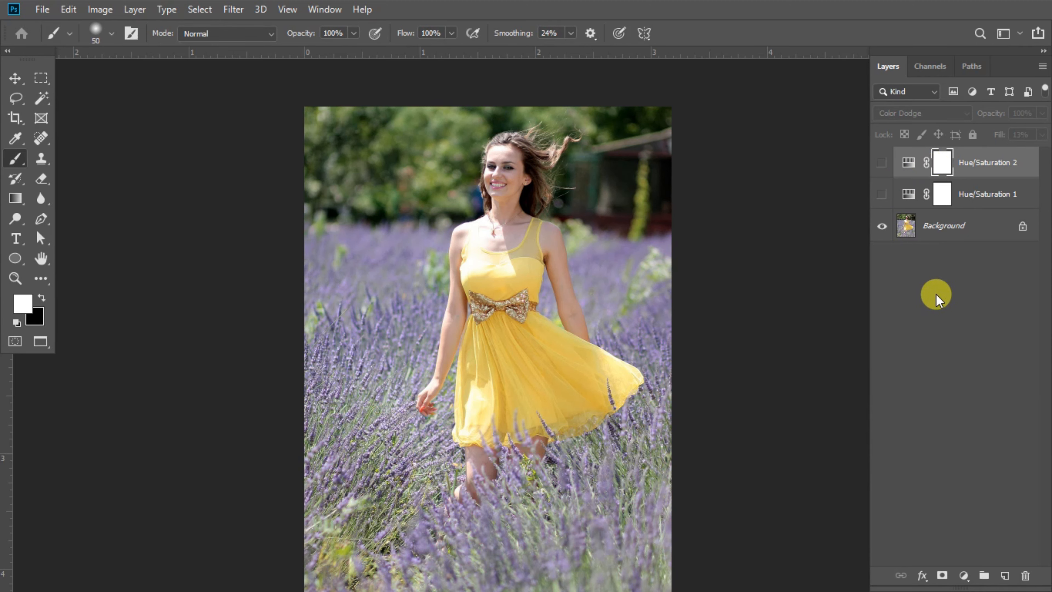
left_click(881, 227, "alt")
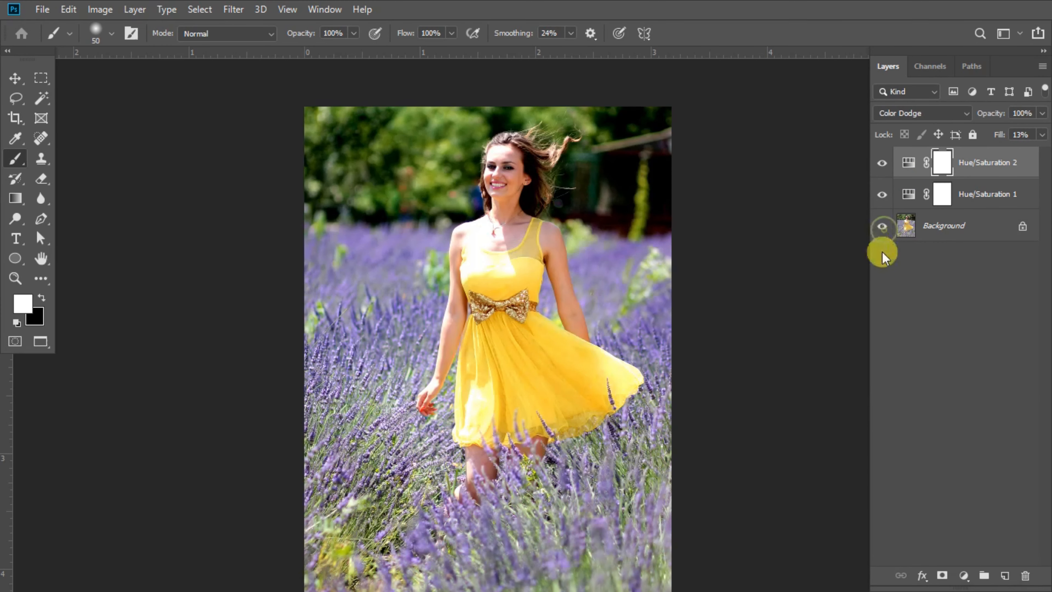
left_click(881, 227, "alt")
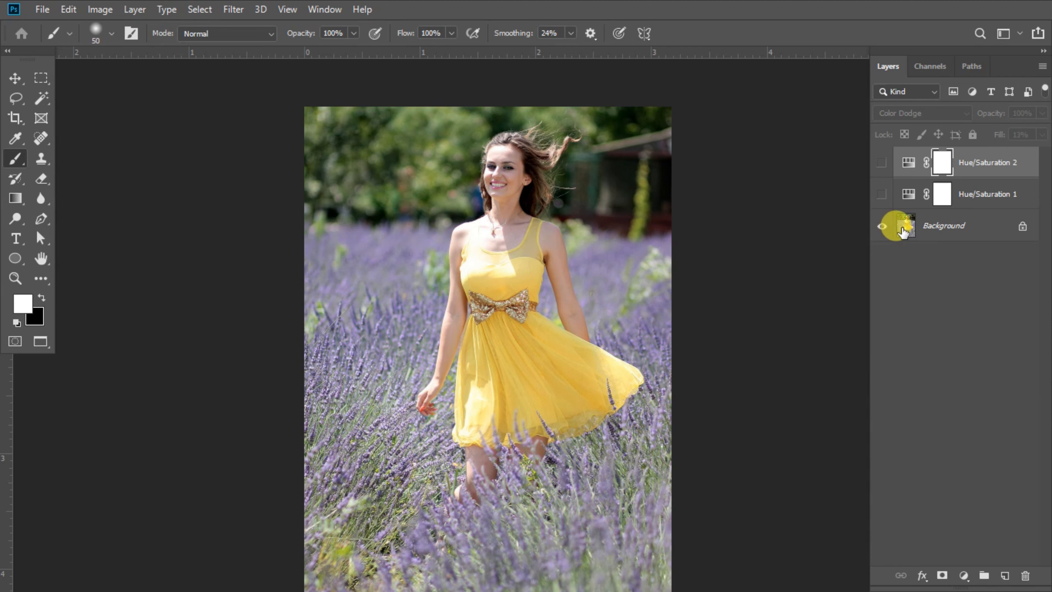
left_click(881, 227, "alt")
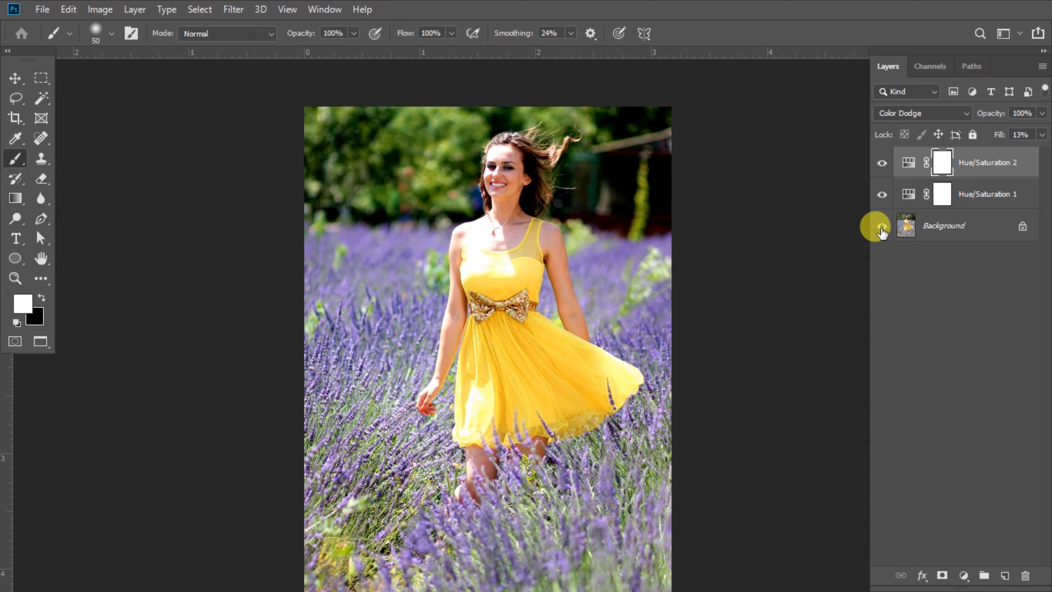
left_click(881, 227, "alt")
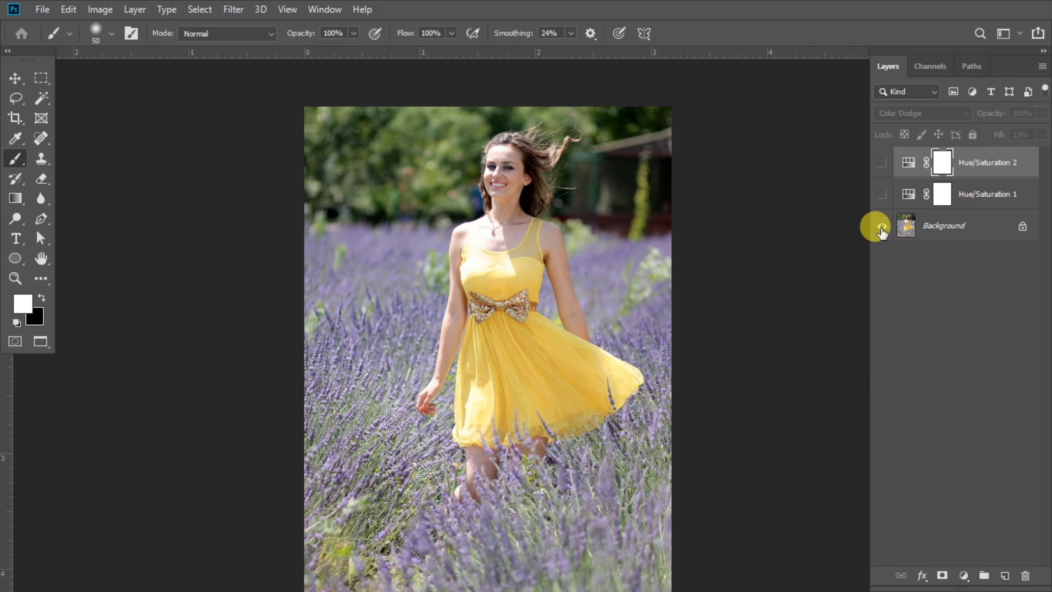
left_click(881, 227, "alt")
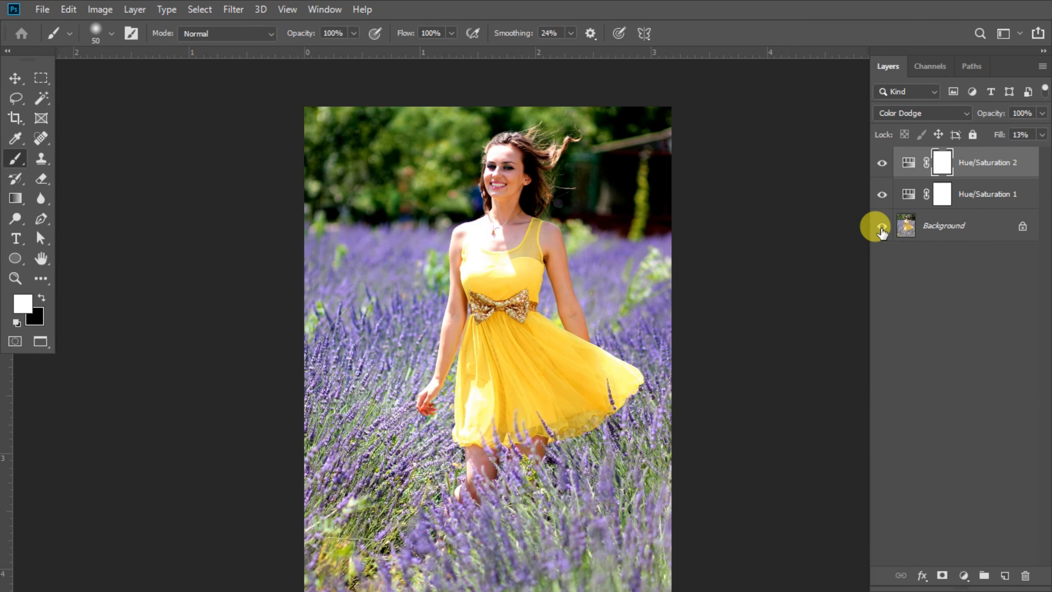
left_click(881, 227, "alt")
left_click(881, 227, "alt")
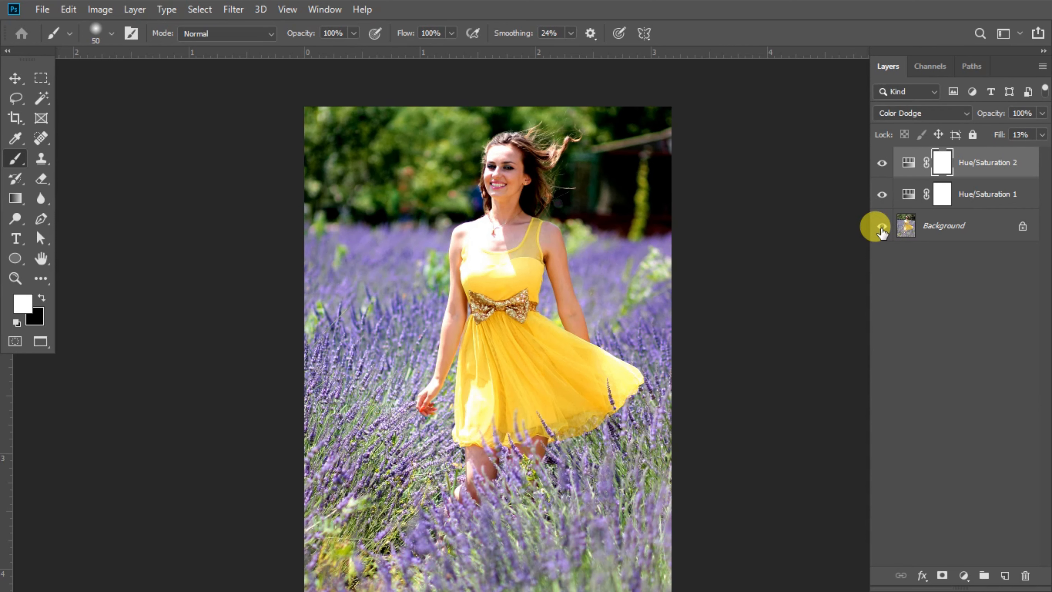